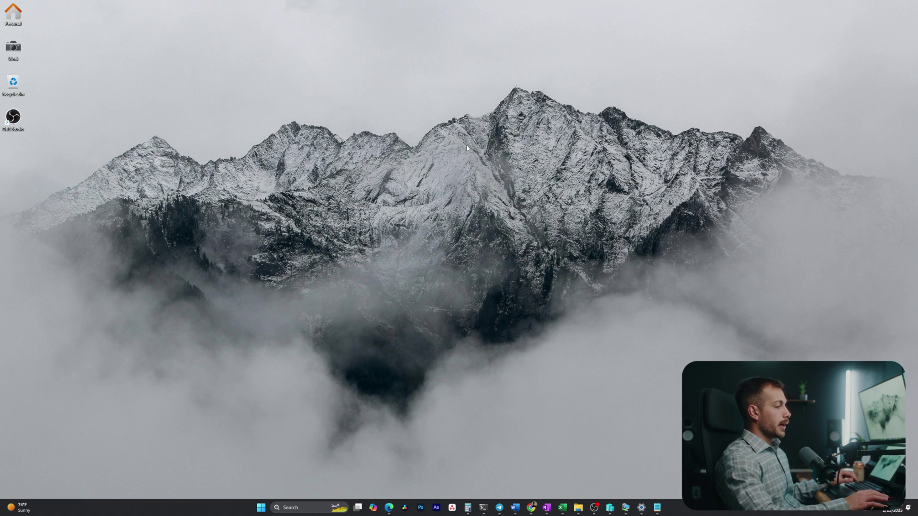
# Step: Launch Notepad from the Start menu search
pyautogui.press('super')
pyautogui.write('note')
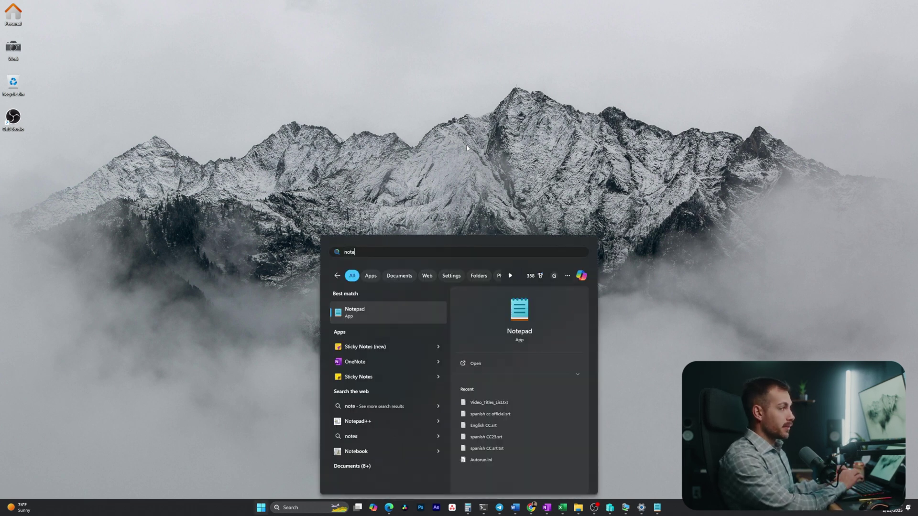
pyautogui.press('Return')
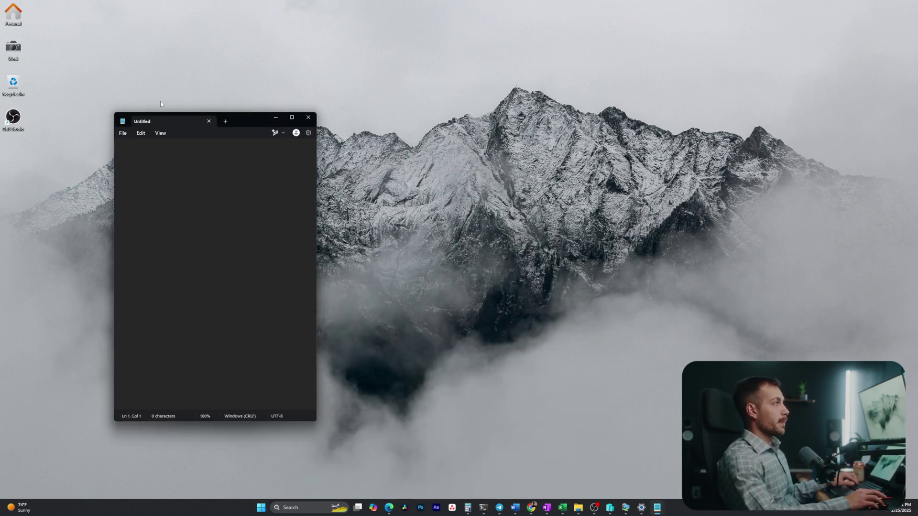
# Step: Paste the seven-line netsh/ipconfig reset script into the centred blank note
pyautogui.moveTo(245, 125); pyautogui.dragTo(456, 136)
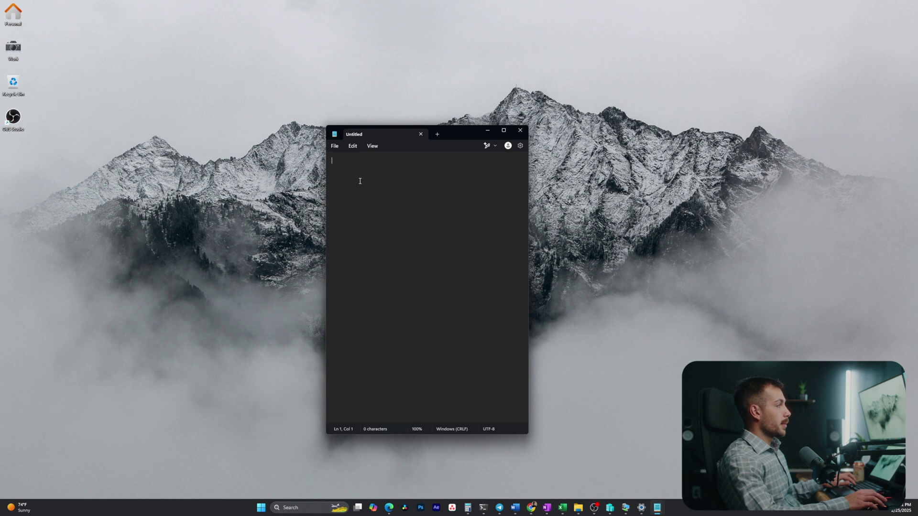
pyautogui.write('@echo off netsh int ip reset netsh winsock reset ipconfig /release ipconfig /renew ipconfig /flushdns exit')
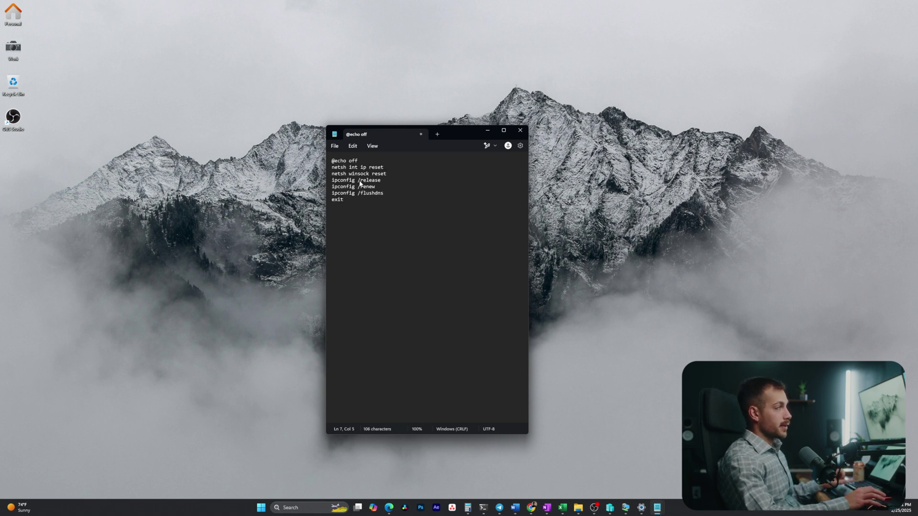
pyautogui.moveTo(382, 134); pyautogui.dragTo(406, 134)
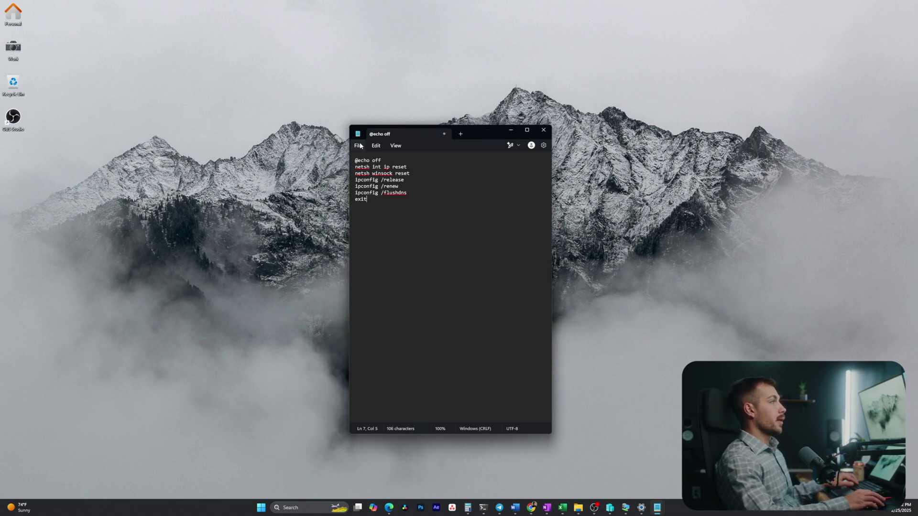
pyautogui.click(358, 145)
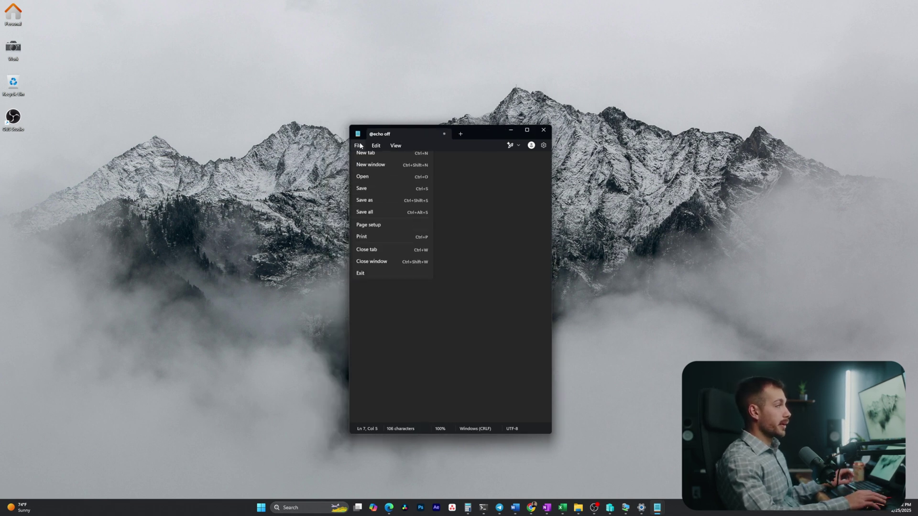
# Step: Save the note as fix_internet.bat with the file type set to All files
pyautogui.click(380, 206)
pyautogui.click(433, 340)
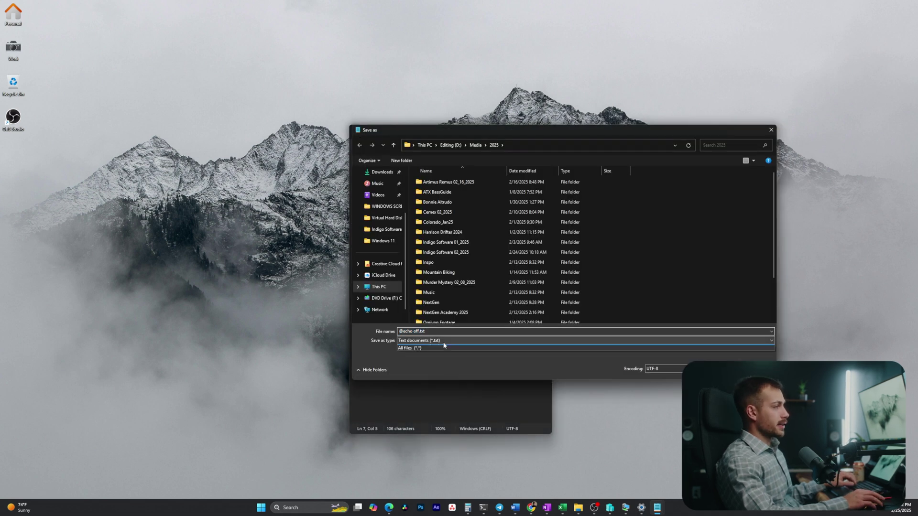
pyautogui.click(419, 353)
pyautogui.hotkey('shift', 'Tab')
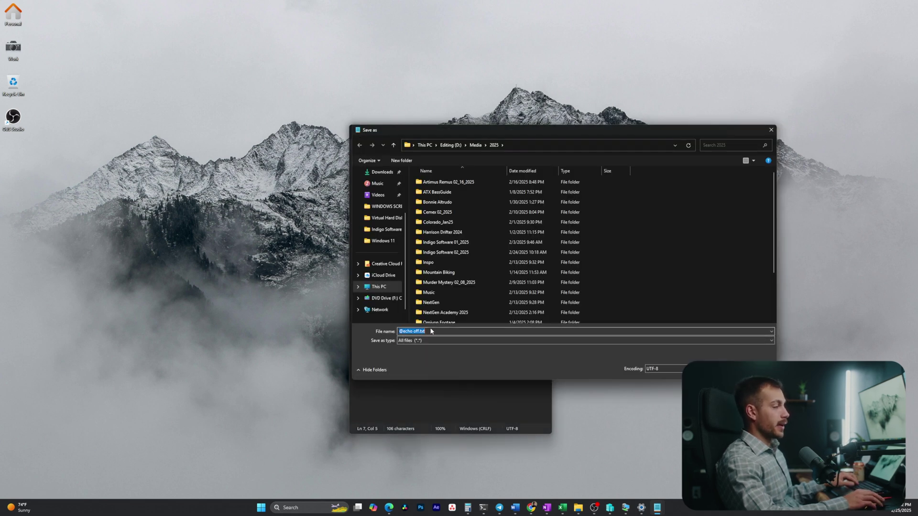
pyautogui.write('fix_internet.bat')
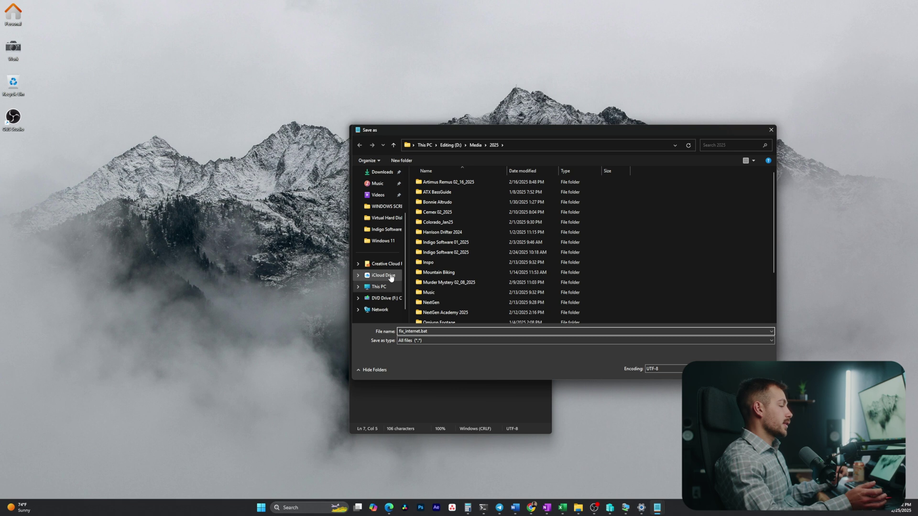
# Step: Save it into Desktop\Work\Installation Documents and close Notepad
pyautogui.click(378, 286)
pyautogui.click(382, 298)
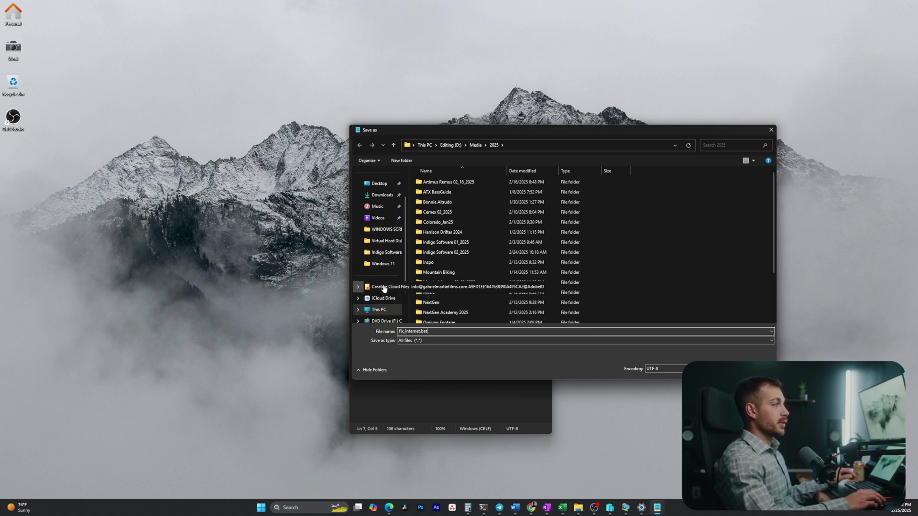
pyautogui.scroll(5, 390, 226)
pyautogui.click(390, 224)
pyautogui.doubleClick(470, 182)
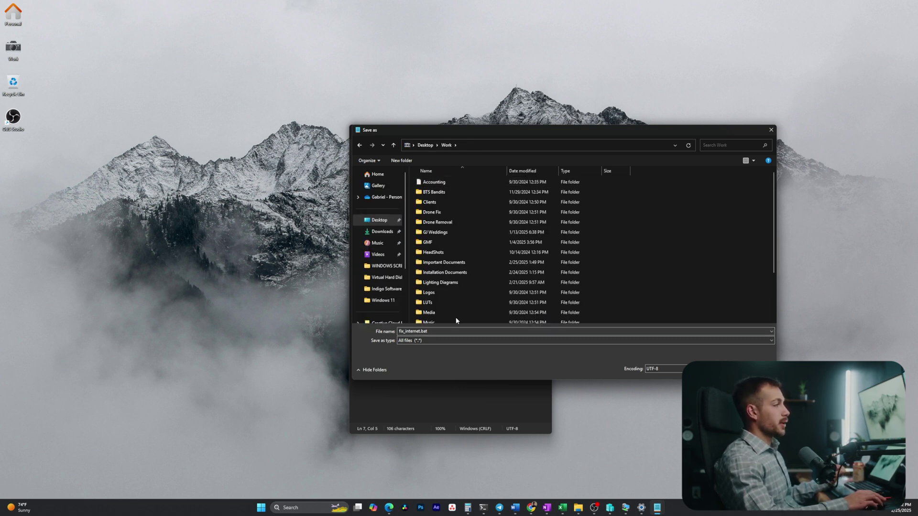
pyautogui.doubleClick(438, 272)
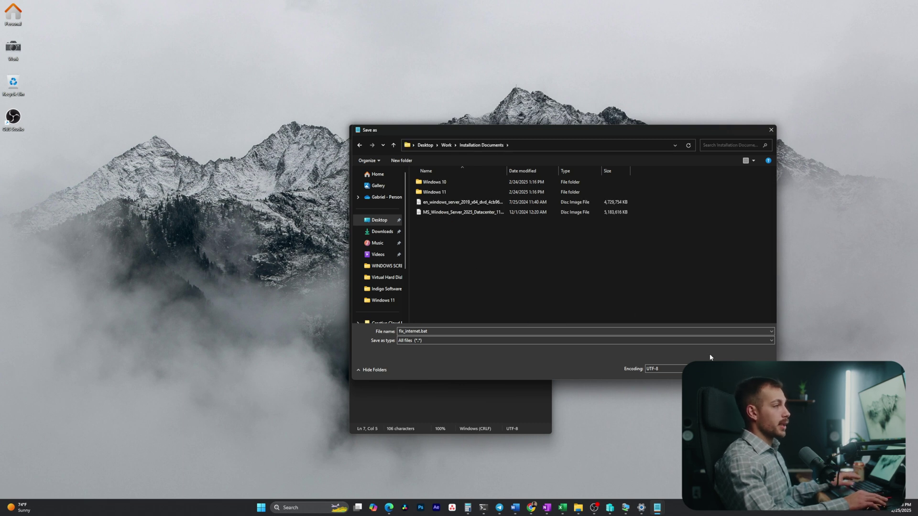
pyautogui.click(716, 369)
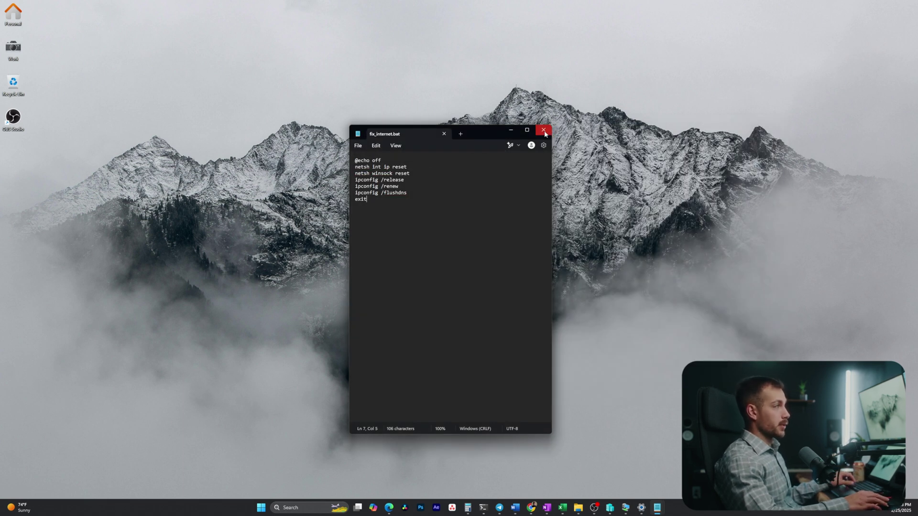
pyautogui.click(544, 133)
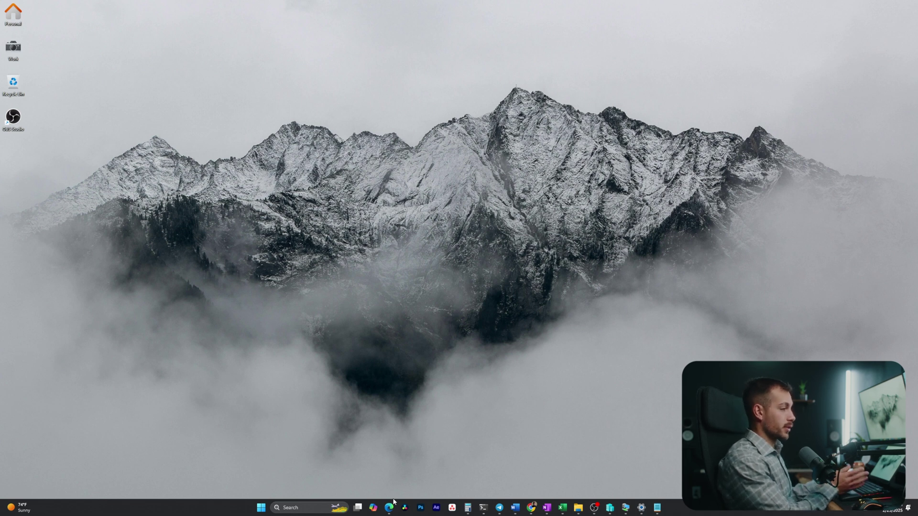
# Step: Open the Startup folder by running shell:startup from the Run box
pyautogui.press('super+r')
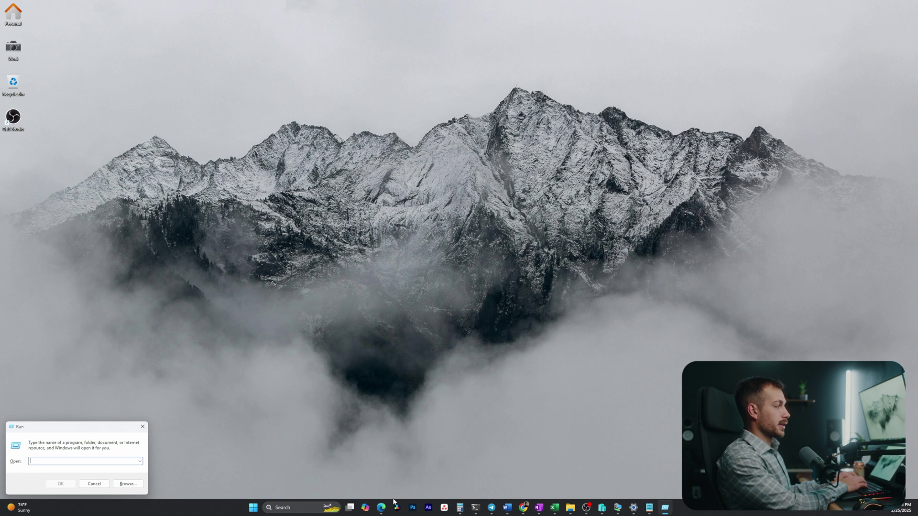
pyautogui.write('shell:startup')
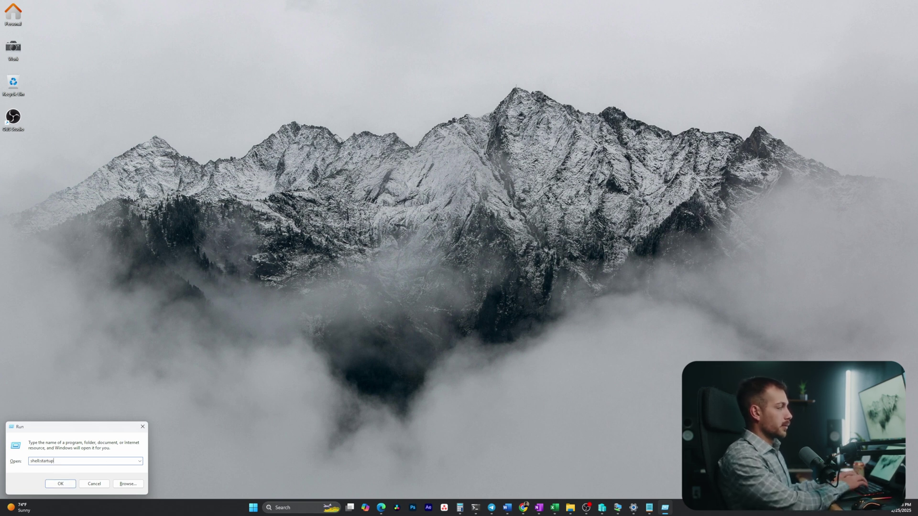
pyautogui.press('Return')
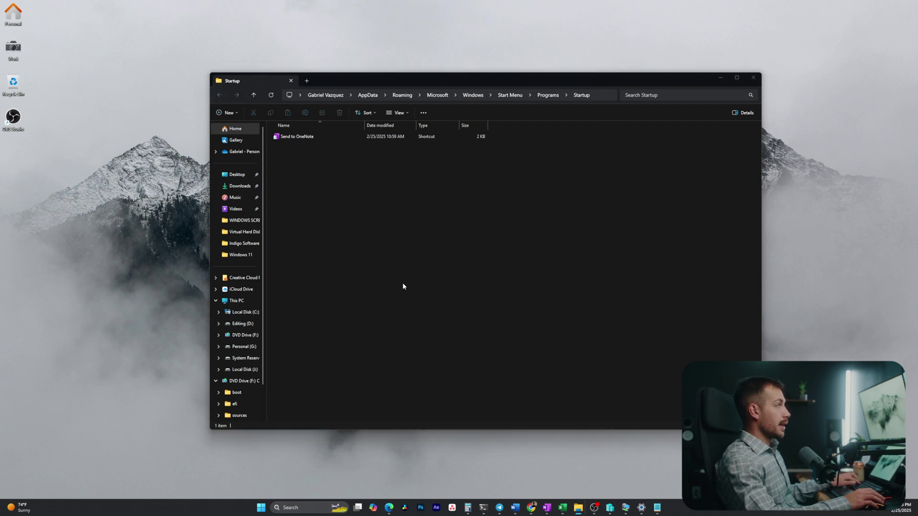
# Step: Open a second File Explorer window at Desktop\Work\Installation Documents
pyautogui.press('super+e')
pyautogui.moveTo(411, 91)
pyautogui.mouseDown()
pyautogui.moveTo(474, 139)
pyautogui.moveTo(506, 119)
pyautogui.mouseUp()
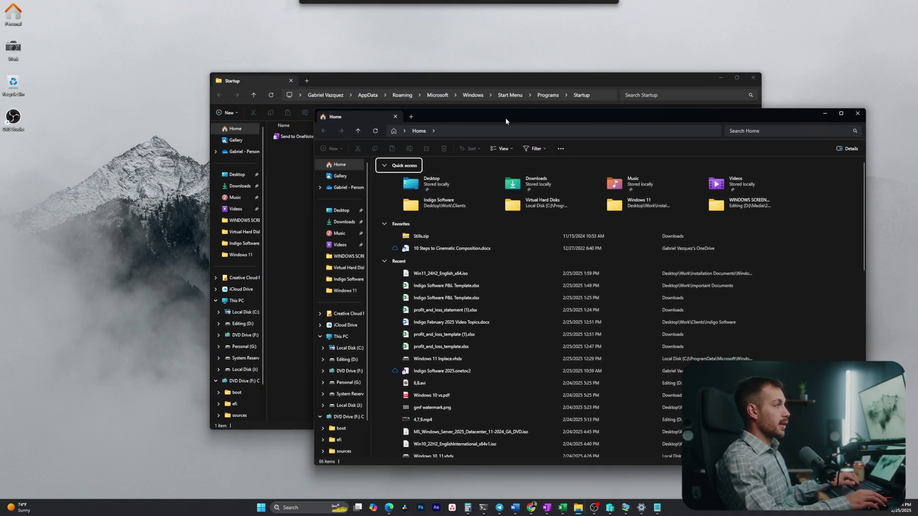
pyautogui.click(347, 215)
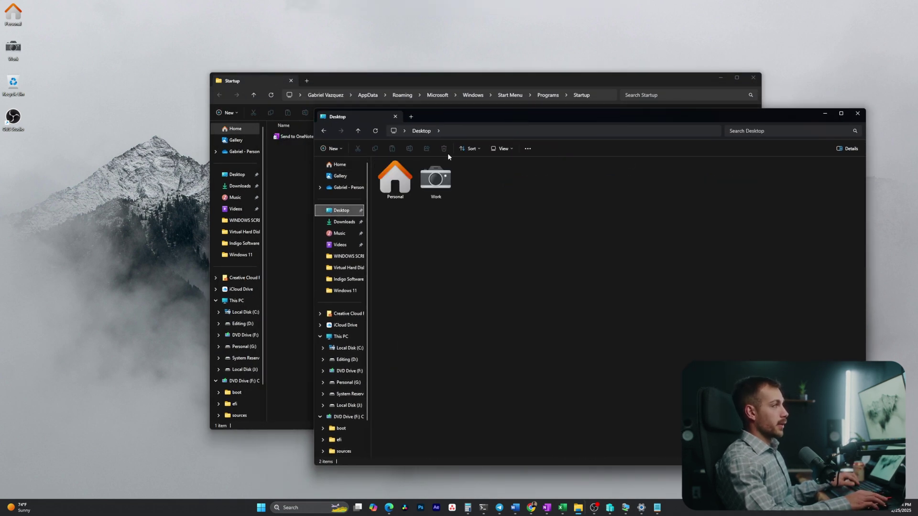
pyautogui.doubleClick(436, 181)
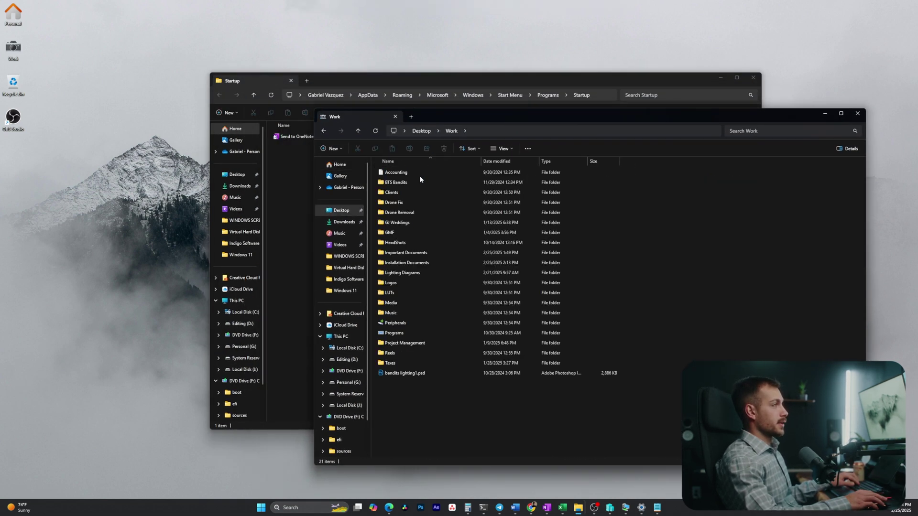
pyautogui.doubleClick(416, 262)
# Step: View fix_internet.bat's properties to check its folder path
pyautogui.rightClick(392, 203)
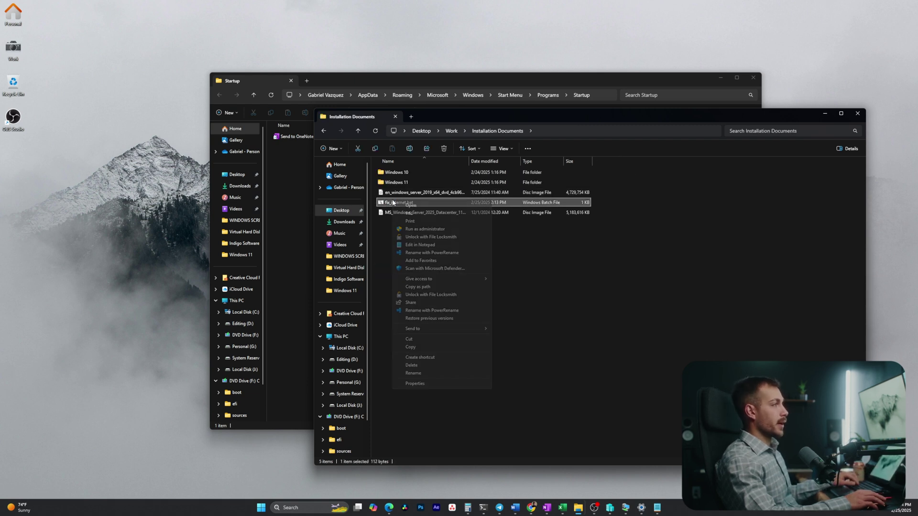
pyautogui.click(418, 381)
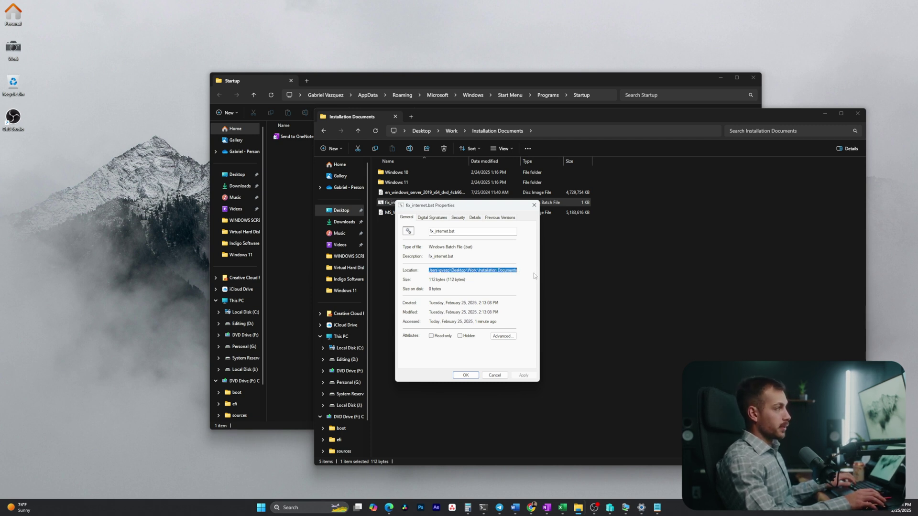
pyautogui.click(293, 206)
# Step: Create a Startup shortcut named 'Fix Internet' targeting fix_internet.bat
pyautogui.rightClick(336, 167)
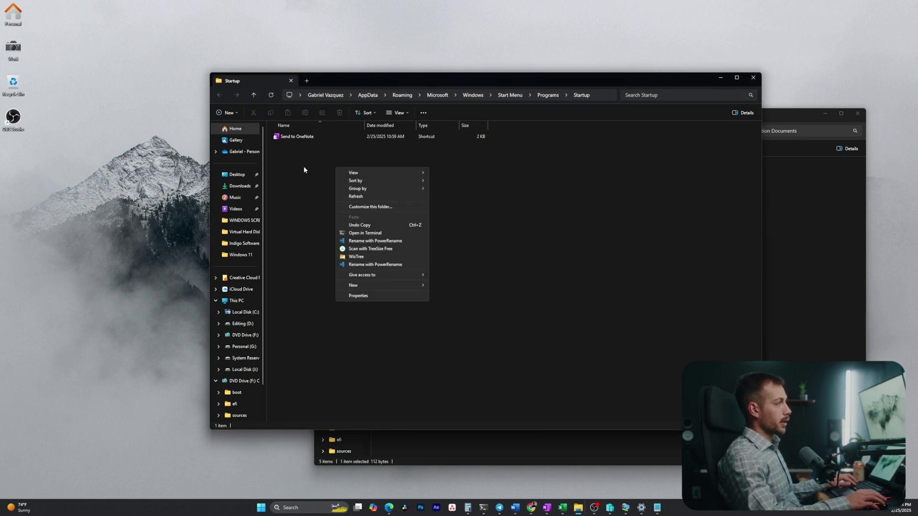
pyautogui.moveTo(380, 285)
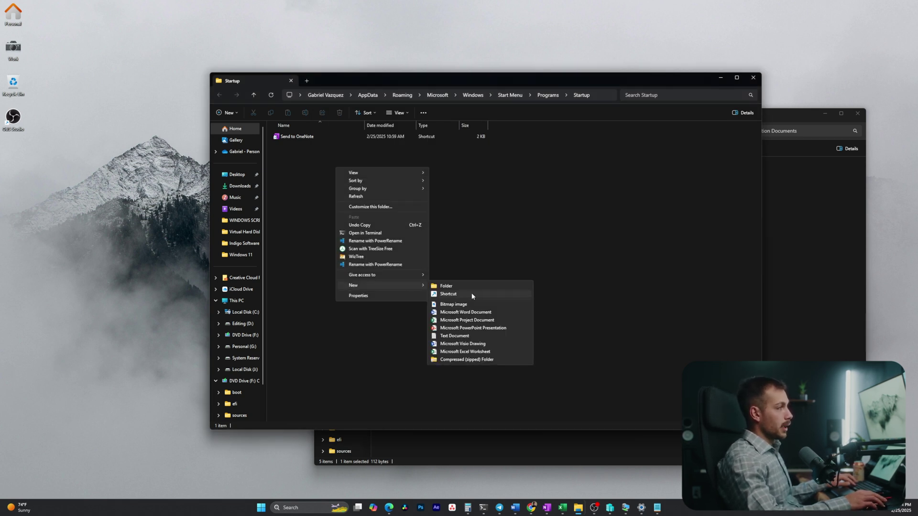
pyautogui.click(470, 293)
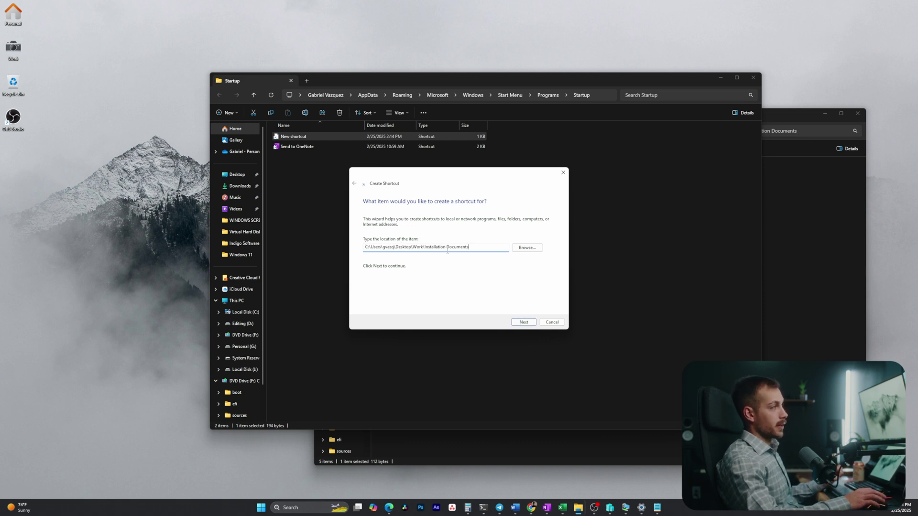
pyautogui.click(526, 248)
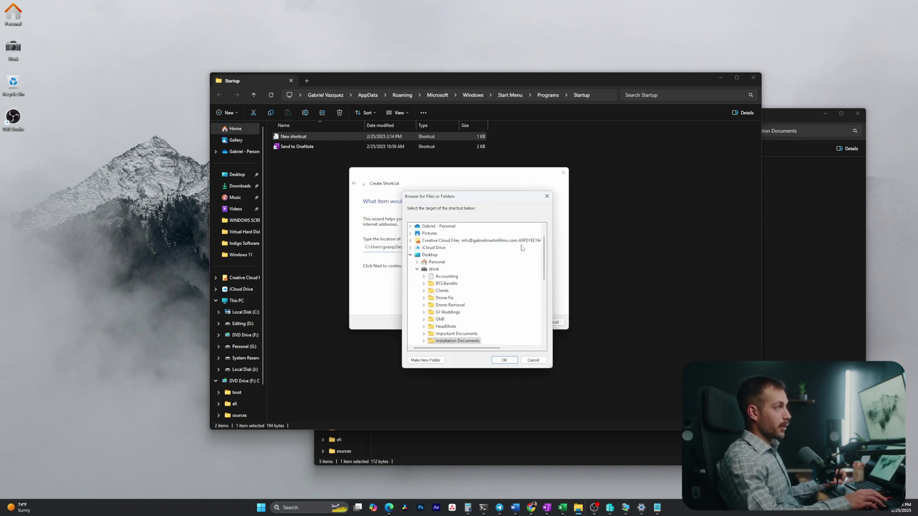
pyautogui.scroll(-1, 461, 313)
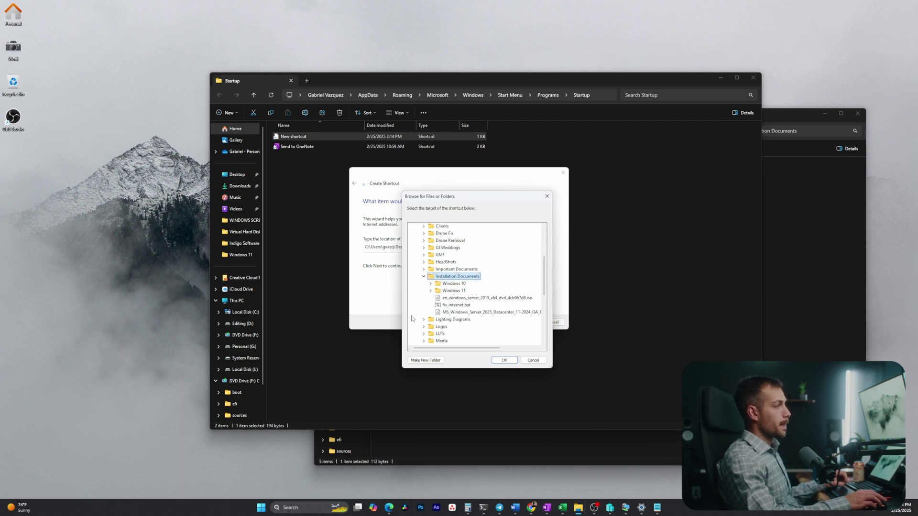
pyautogui.click(457, 305)
pyautogui.click(504, 360)
pyautogui.click(523, 322)
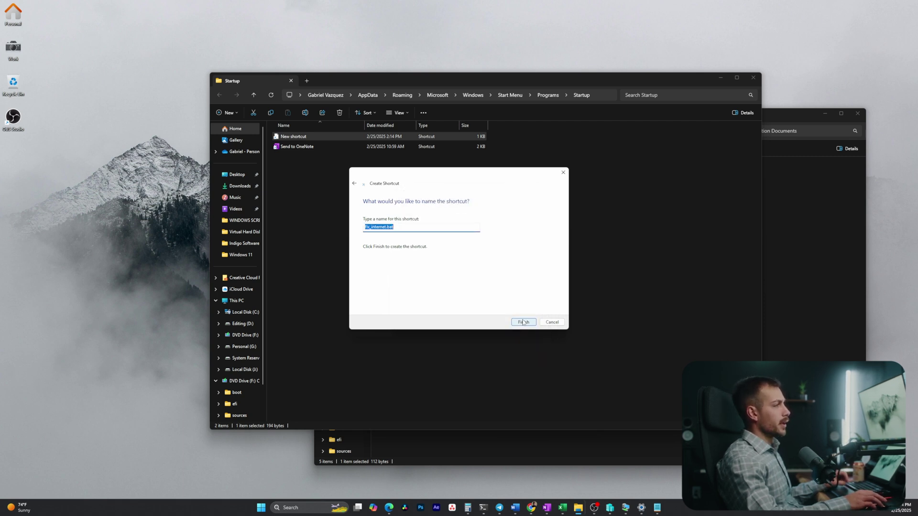
pyautogui.write('Fix')
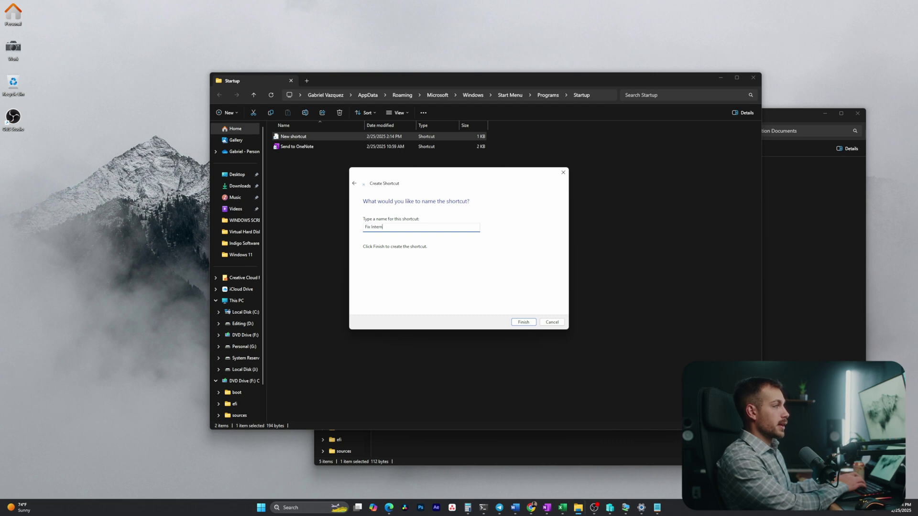
# Step: Tick Run as administrator in the Fix Internet shortcut's advanced properties and apply
pyautogui.rightClick(292, 139)
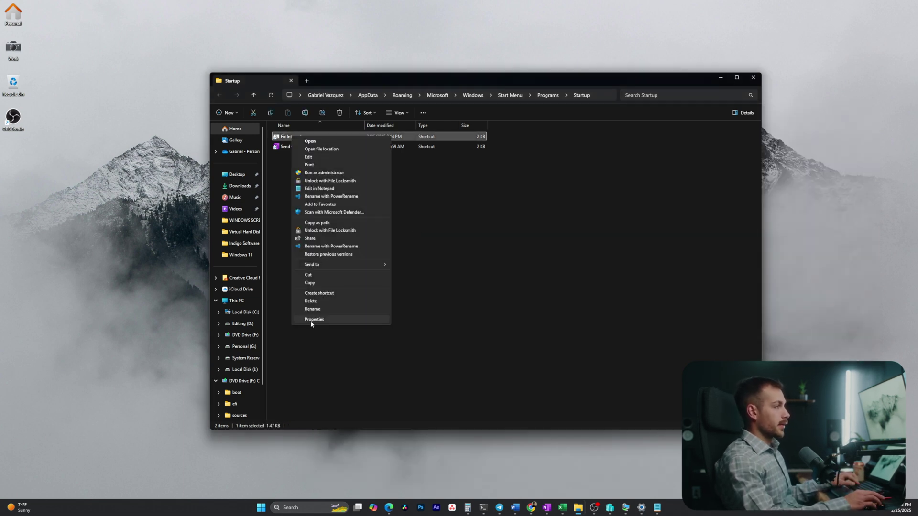
pyautogui.click(311, 320)
pyautogui.click(400, 267)
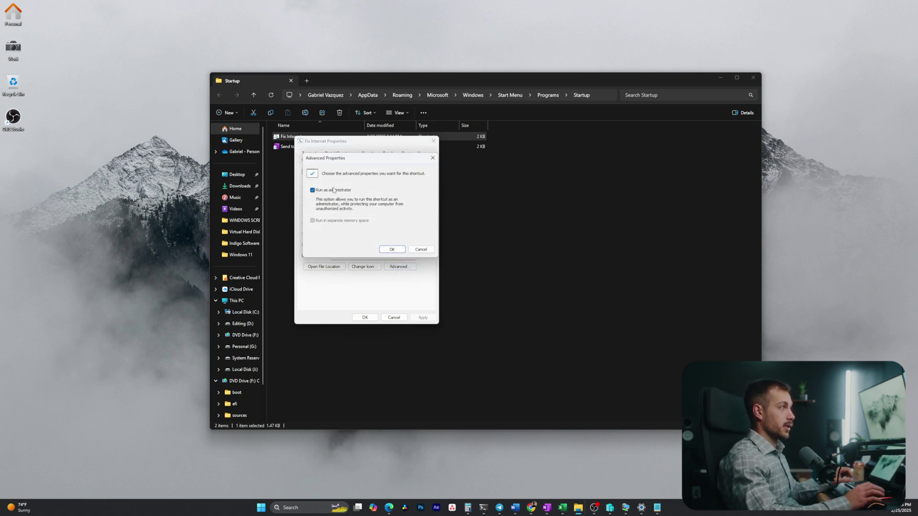
pyautogui.click(388, 250)
pyautogui.click(424, 318)
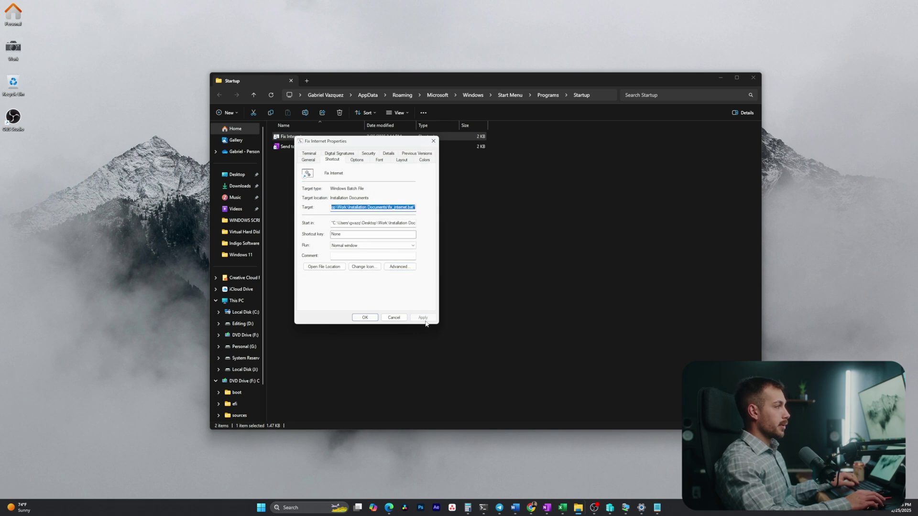